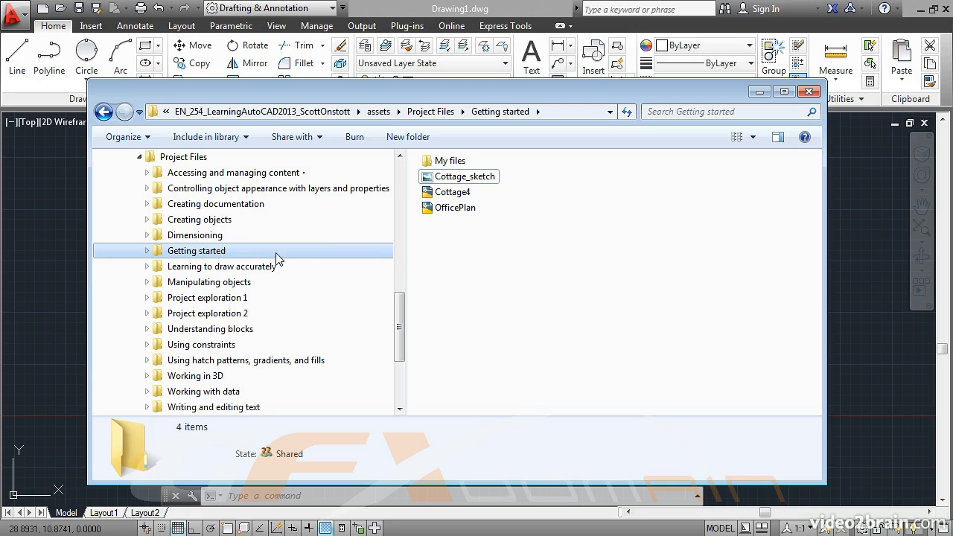
- Open the Cottage_sketch image and examine the hatched wall beside the pocket door and its handwritten dimension up close
{"action": "double_click", "coordinate": [491, 181]}
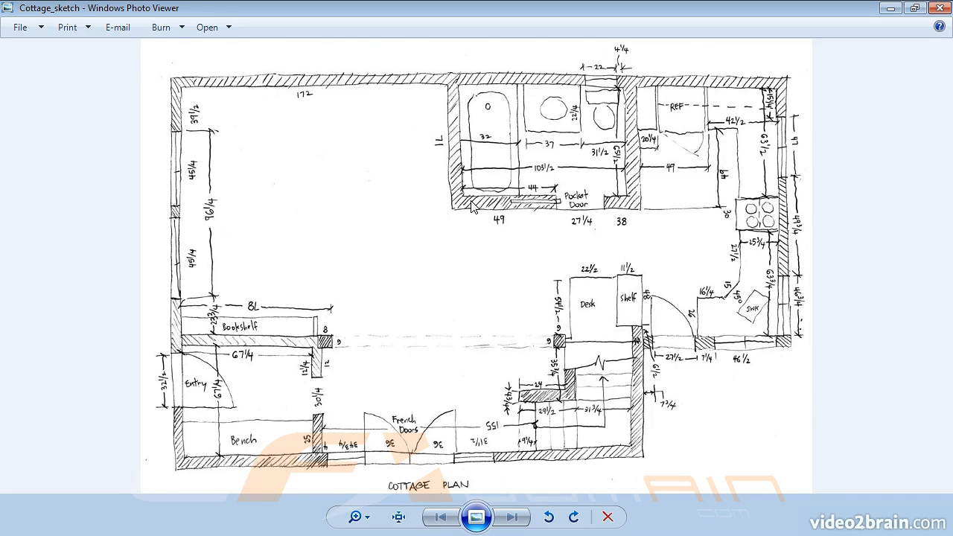
{"action": "scroll", "coordinate": [471, 207], "scroll_direction": "up", "scroll_amount": 5}
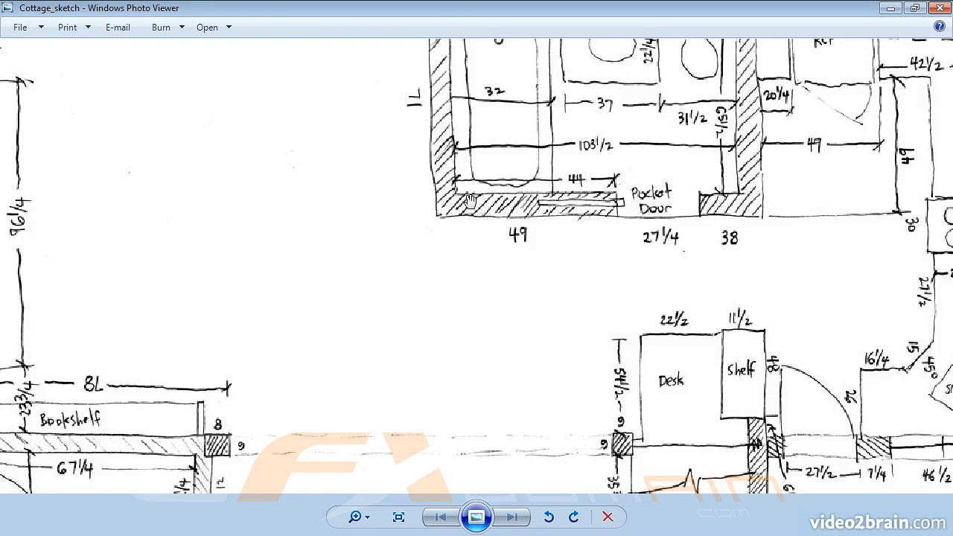
{"action": "scroll", "coordinate": [469, 200], "scroll_direction": "up", "scroll_amount": 2}
{"action": "scroll", "coordinate": [471, 199], "scroll_direction": "up", "scroll_amount": 3}
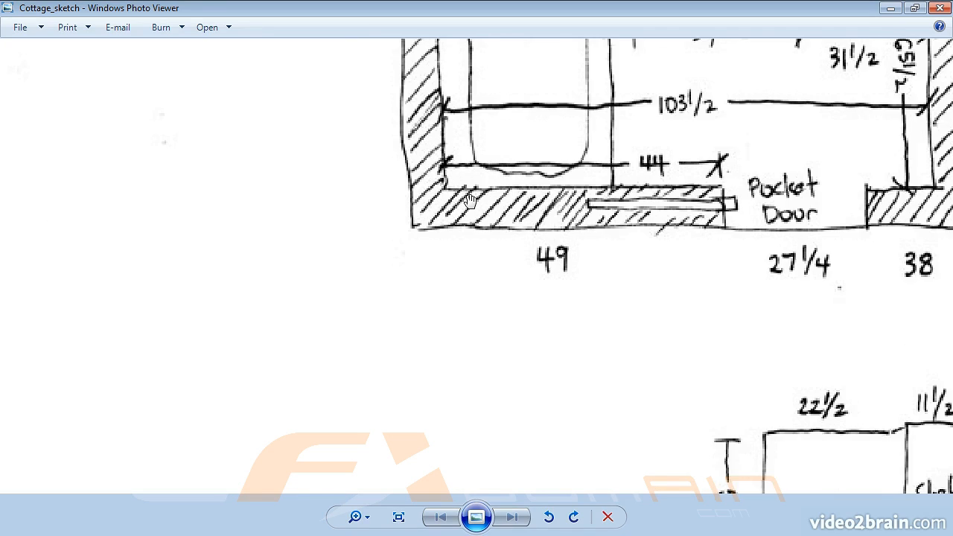
{"action": "left_click_drag", "start_coordinate": [474, 207], "coordinate": [389, 246]}
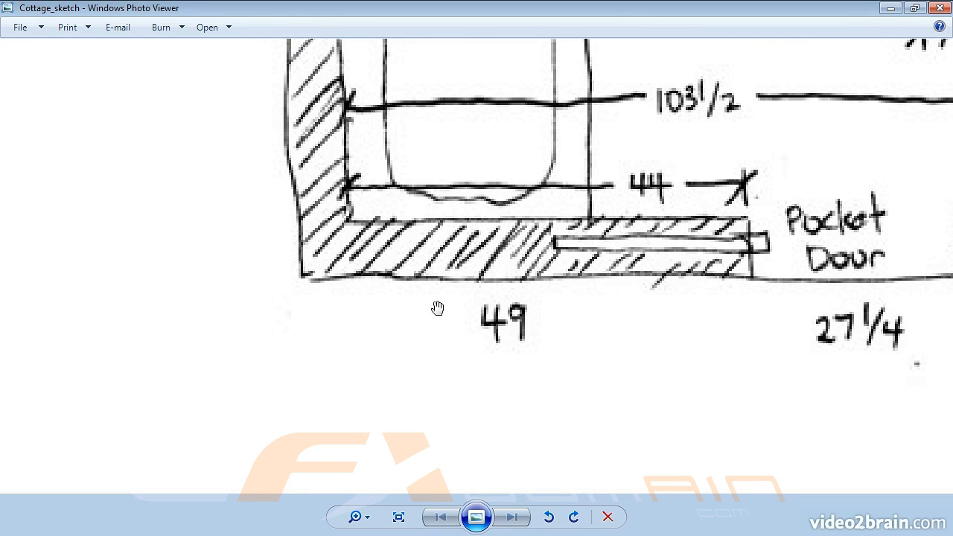
{"action": "scroll", "coordinate": [437, 308], "scroll_direction": "up", "scroll_amount": 1}
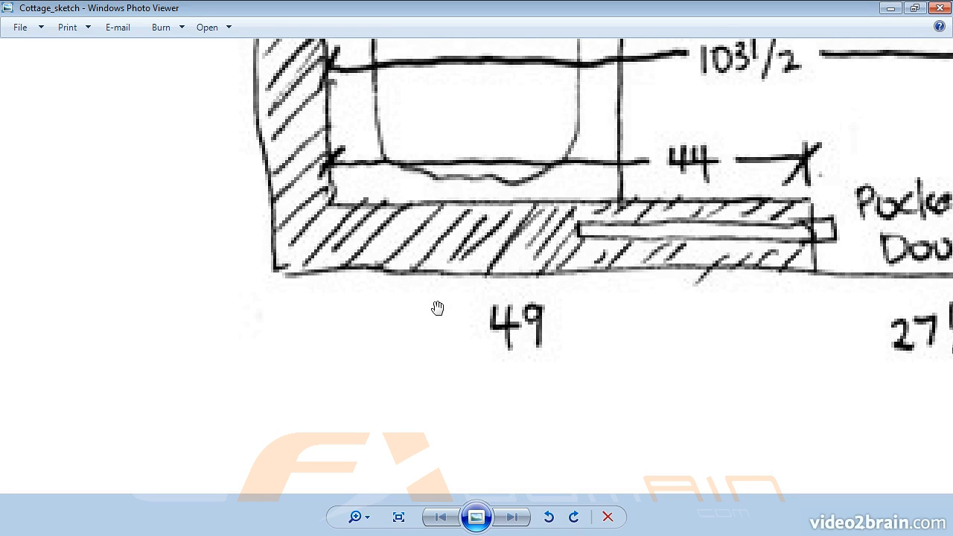
{"action": "scroll", "coordinate": [437, 307], "scroll_direction": "up", "scroll_amount": 1}
{"action": "scroll", "coordinate": [438, 308], "scroll_direction": "up", "scroll_amount": 1}
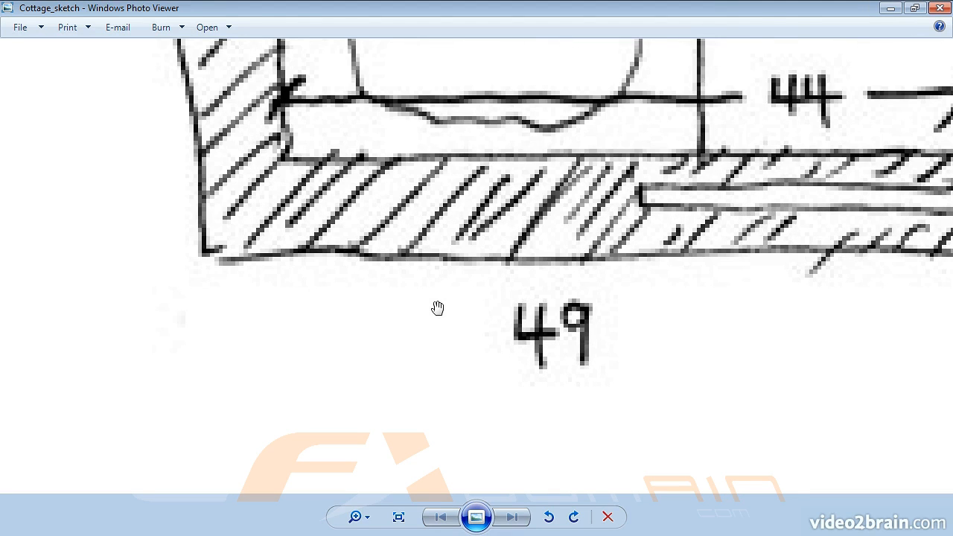
{"action": "scroll", "coordinate": [437, 307], "scroll_direction": "up", "scroll_amount": 2}
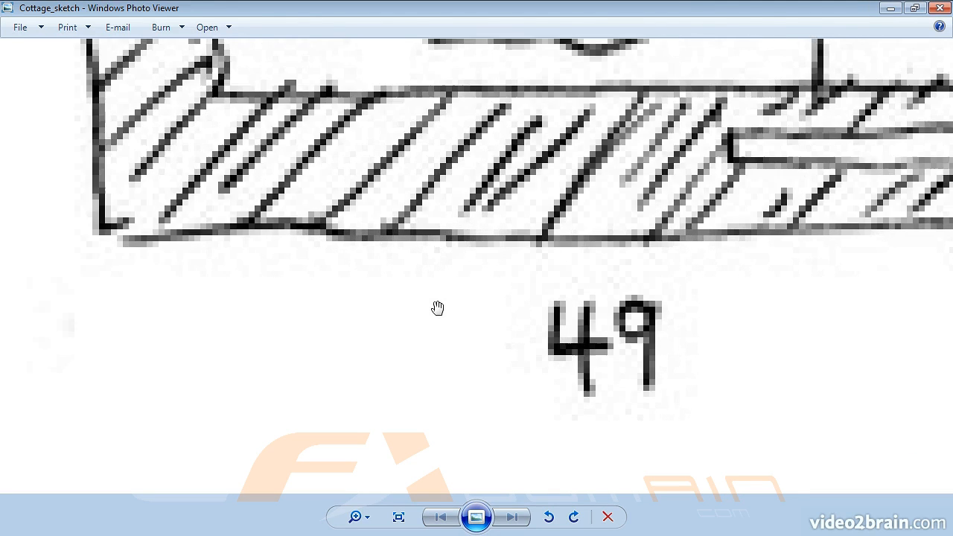
{"action": "left_click_drag", "start_coordinate": [422, 264], "coordinate": [425, 296]}
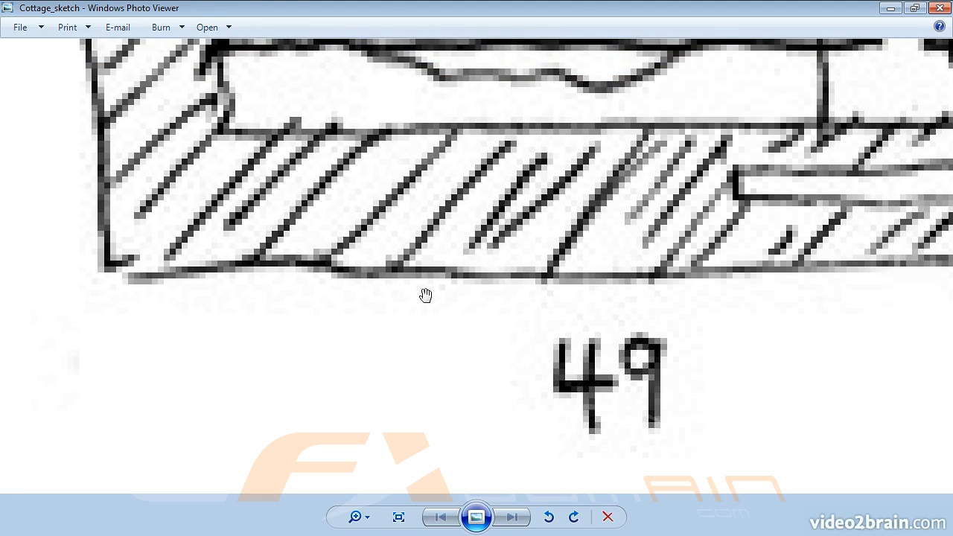
{"action": "scroll", "coordinate": [425, 295], "scroll_direction": "up", "scroll_amount": 1}
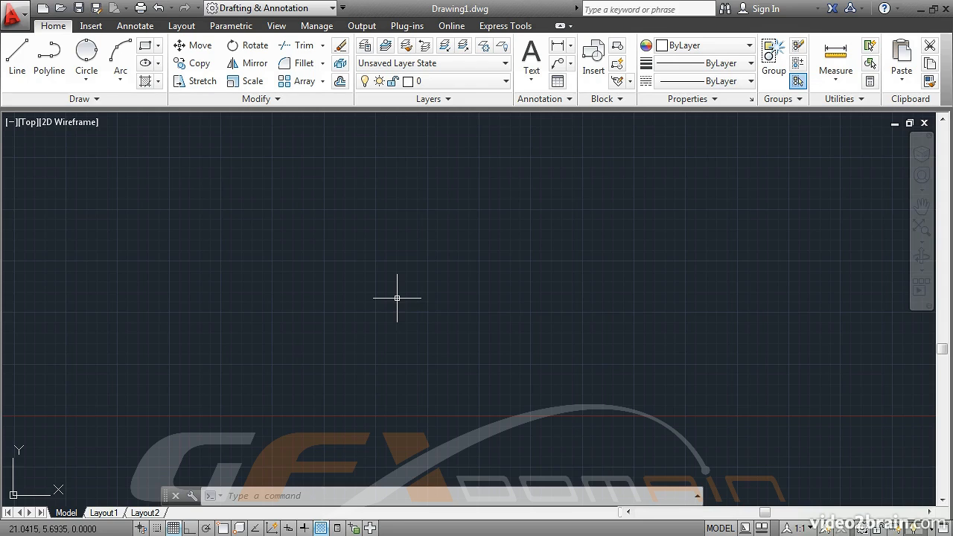
- Open the Cottage4 drawing from the Getting started folder
{"action": "left_click", "coordinate": [60, 8]}
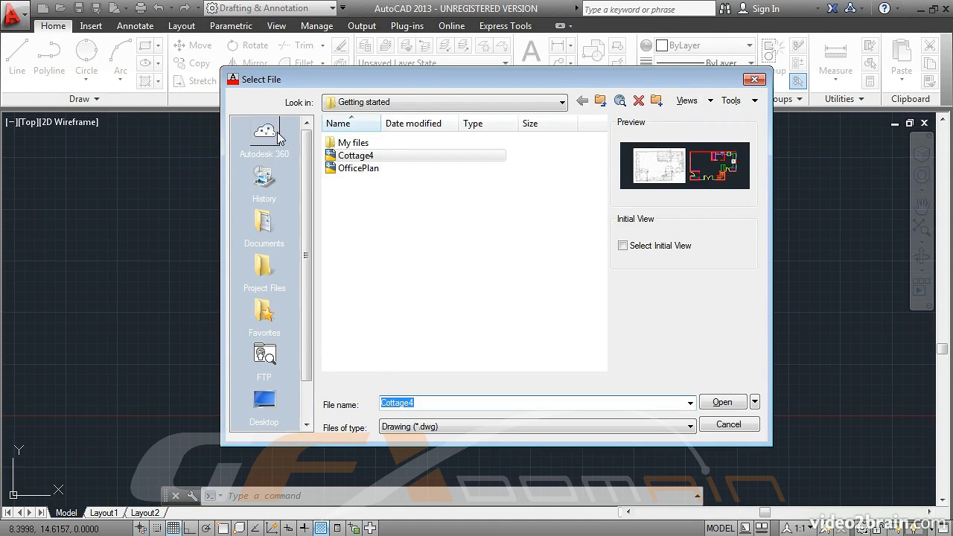
{"action": "left_click", "coordinate": [343, 155]}
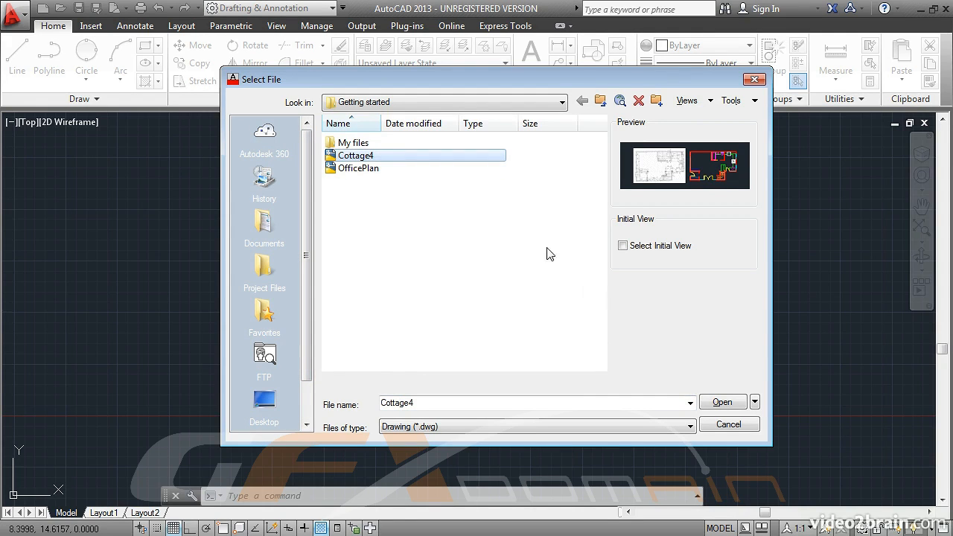
{"action": "left_click", "coordinate": [717, 402]}
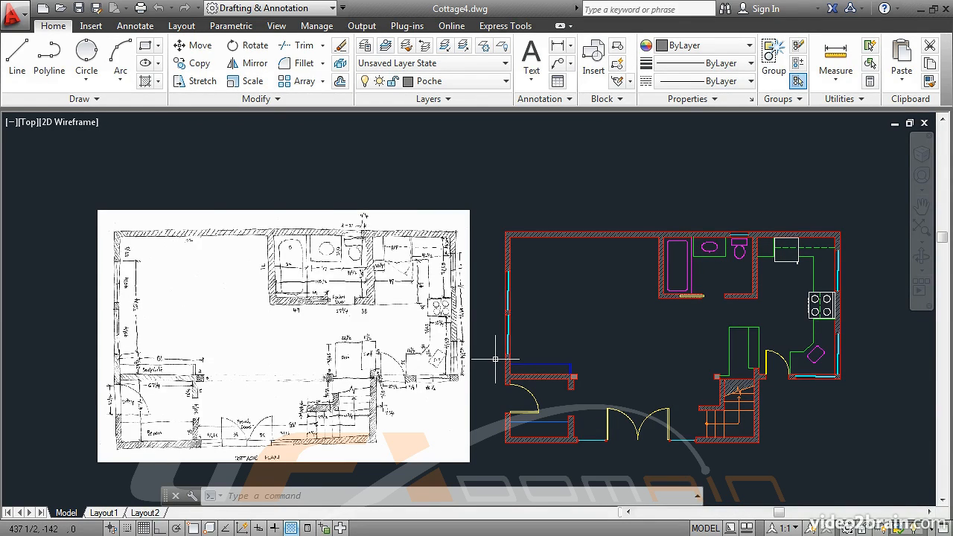
- Examine the scanned sketch's wall beside the pocket door at high magnification, including its line quality and handwritten dimension
{"action": "scroll", "coordinate": [393, 384], "scroll_direction": "up", "scroll_amount": 2}
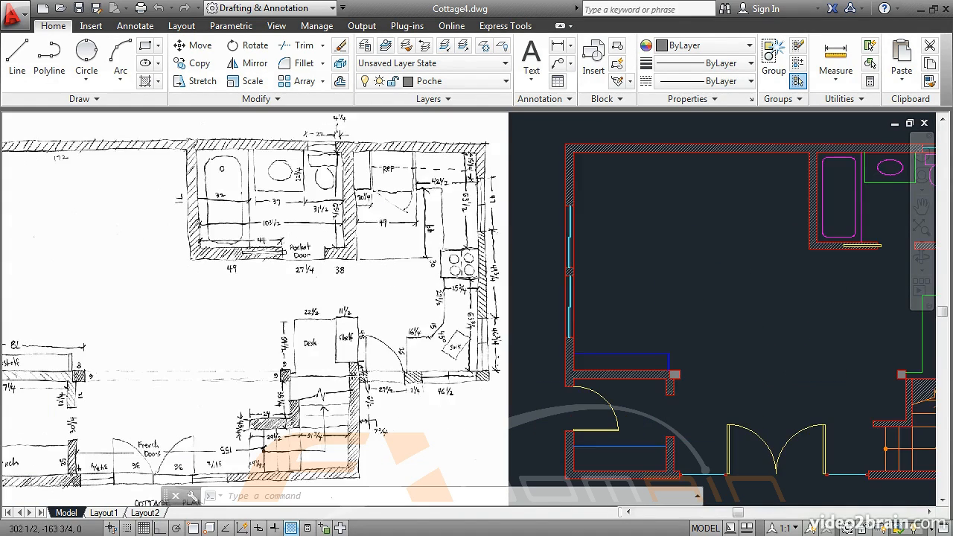
{"action": "scroll", "coordinate": [217, 269], "scroll_direction": "up", "scroll_amount": 6}
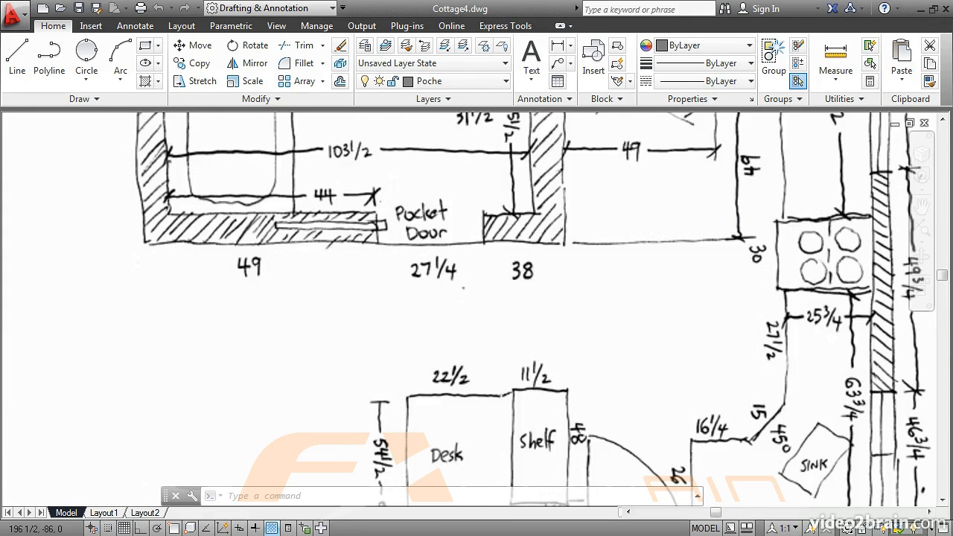
{"action": "scroll", "coordinate": [219, 268], "scroll_direction": "up", "scroll_amount": 2}
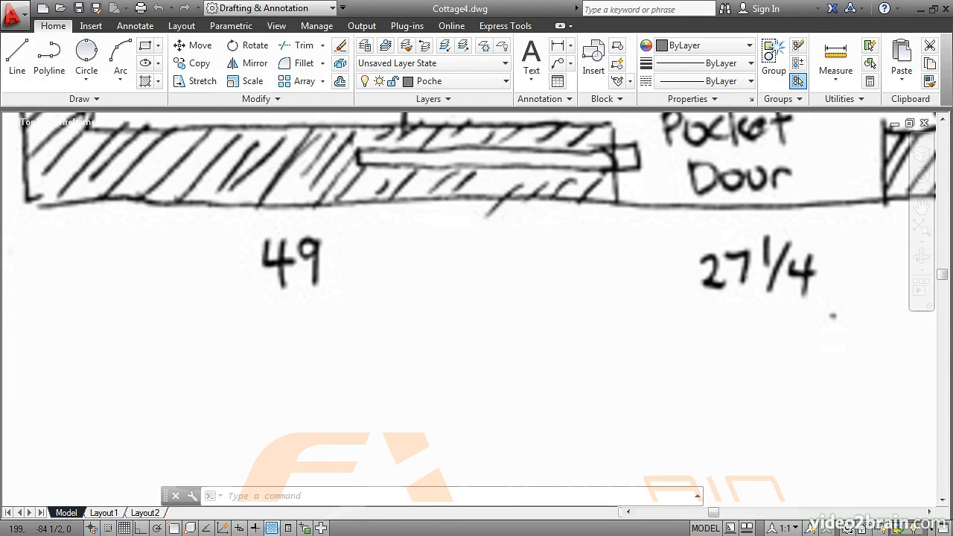
{"action": "middle_click_drag", "start_coordinate": [236, 255], "coordinate": [308, 315]}
{"action": "scroll", "coordinate": [309, 315], "scroll_direction": "up", "scroll_amount": 2}
{"action": "scroll", "coordinate": [305, 290], "scroll_direction": "up", "scroll_amount": 1}
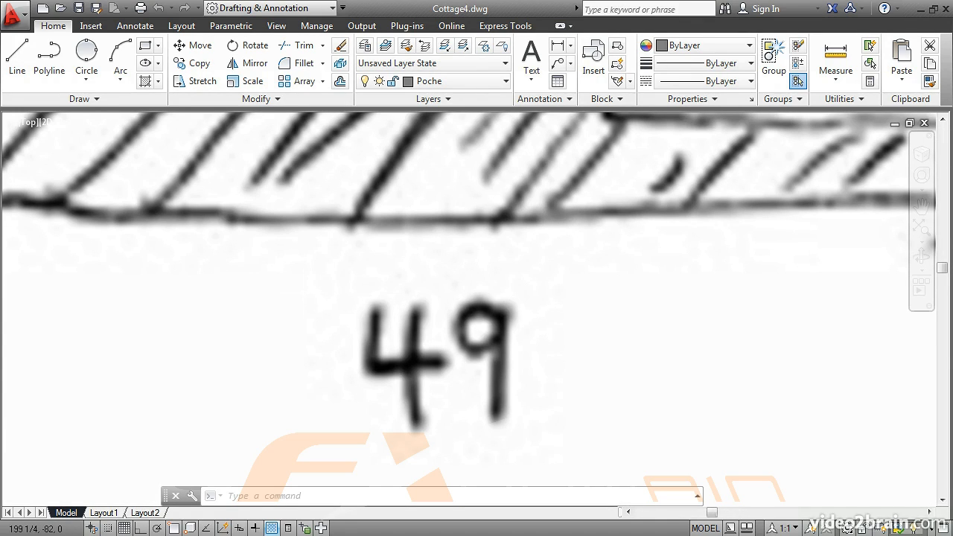
{"action": "scroll", "coordinate": [298, 288], "scroll_direction": "up", "scroll_amount": 1}
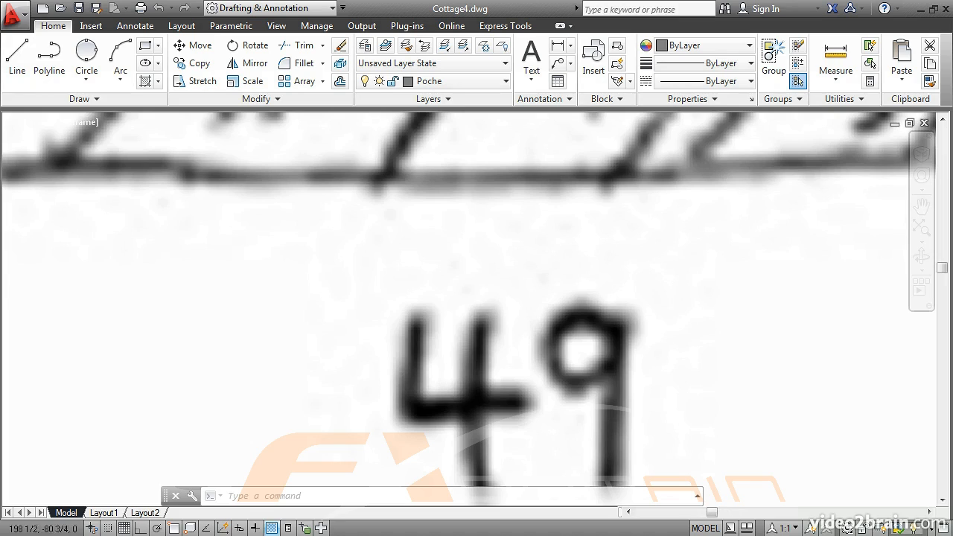
{"action": "middle_click_drag", "start_coordinate": [249, 194], "coordinate": [321, 283]}
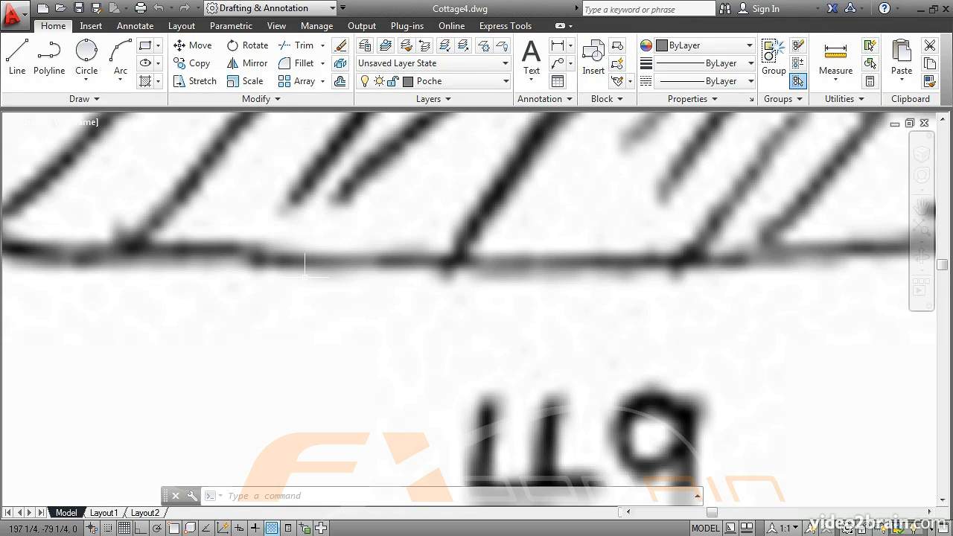
{"action": "scroll", "coordinate": [305, 274], "scroll_direction": "down", "scroll_amount": 3}
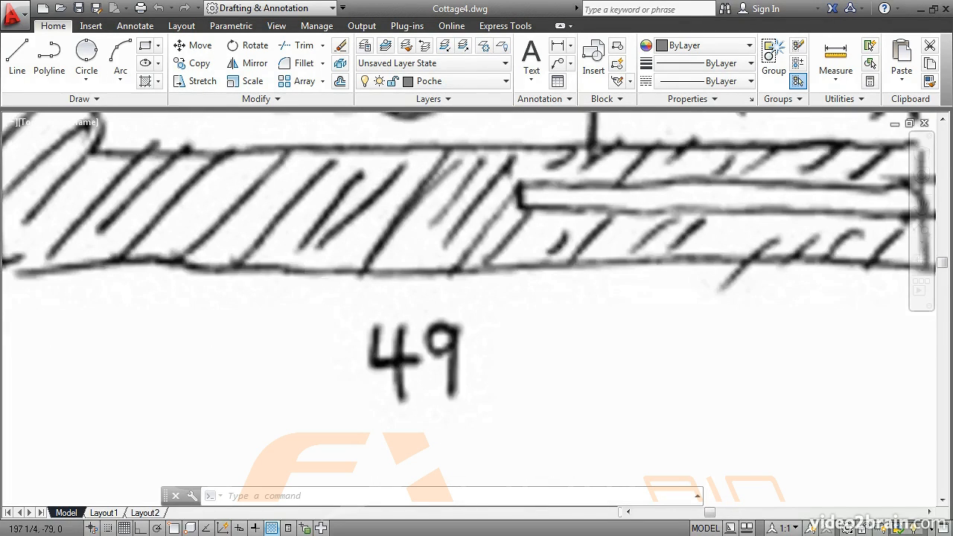
{"action": "scroll", "coordinate": [306, 274], "scroll_direction": "down", "scroll_amount": 1}
{"action": "scroll", "coordinate": [306, 274], "scroll_direction": "down", "scroll_amount": 5}
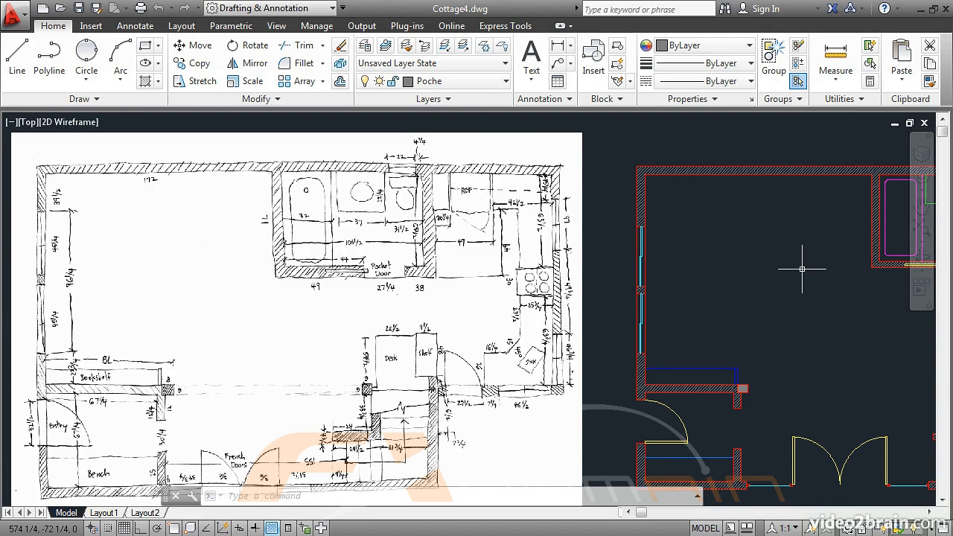
- Examine the drafted plan's bathroom wall corner beside the pocket door at high magnification
{"action": "mouse_move", "coordinate": [802, 268]}
{"action": "middle_mouse_down"}
{"action": "mouse_move", "coordinate": [566, 276]}
{"action": "mouse_move", "coordinate": [491, 248]}
{"action": "middle_mouse_up"}
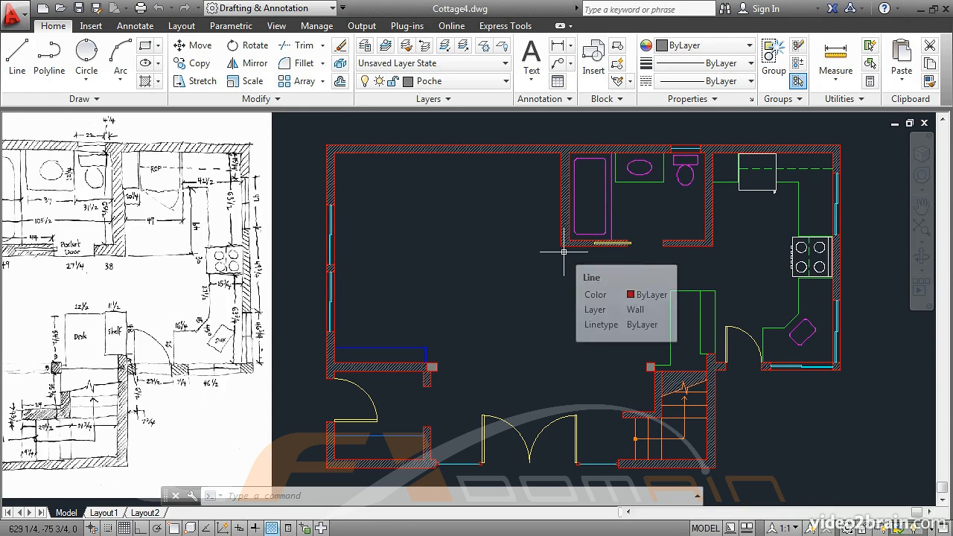
{"action": "scroll", "coordinate": [564, 251], "scroll_direction": "up", "scroll_amount": 2}
{"action": "scroll", "coordinate": [564, 251], "scroll_direction": "up", "scroll_amount": 4}
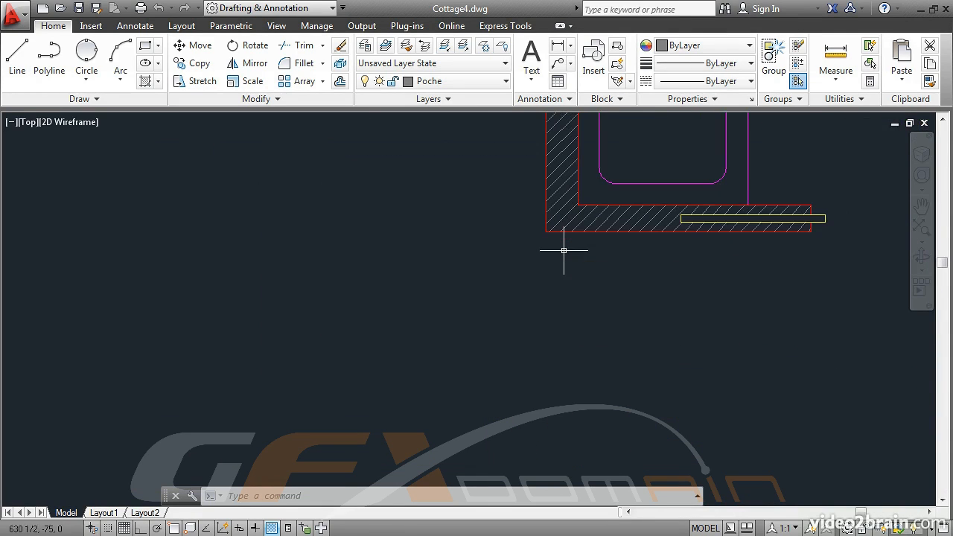
{"action": "middle_click_drag", "start_coordinate": [567, 243], "coordinate": [491, 306]}
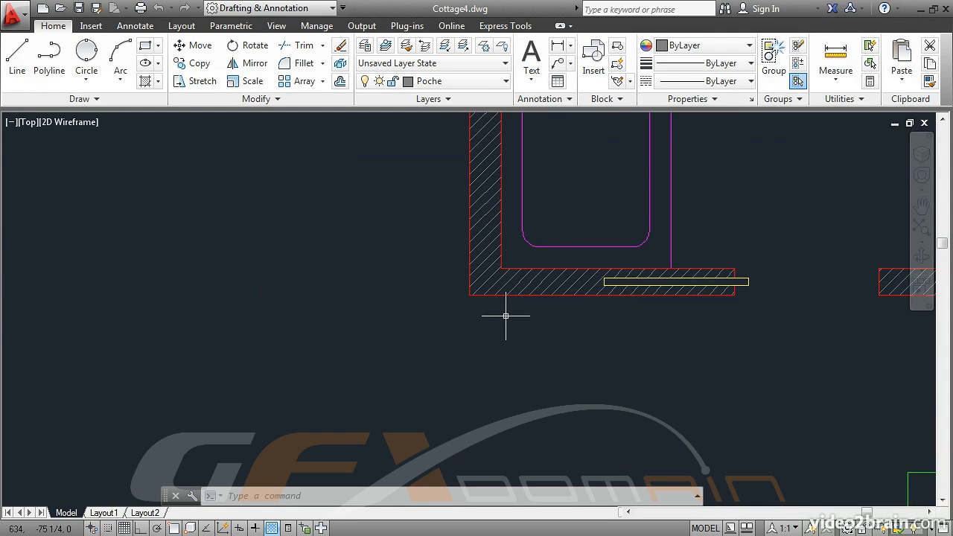
{"action": "scroll", "coordinate": [506, 316], "scroll_direction": "up", "scroll_amount": 2}
{"action": "scroll", "coordinate": [505, 316], "scroll_direction": "up", "scroll_amount": 2}
{"action": "middle_click_drag", "start_coordinate": [506, 298], "coordinate": [414, 369]}
{"action": "scroll", "coordinate": [304, 346], "scroll_direction": "up", "scroll_amount": 3}
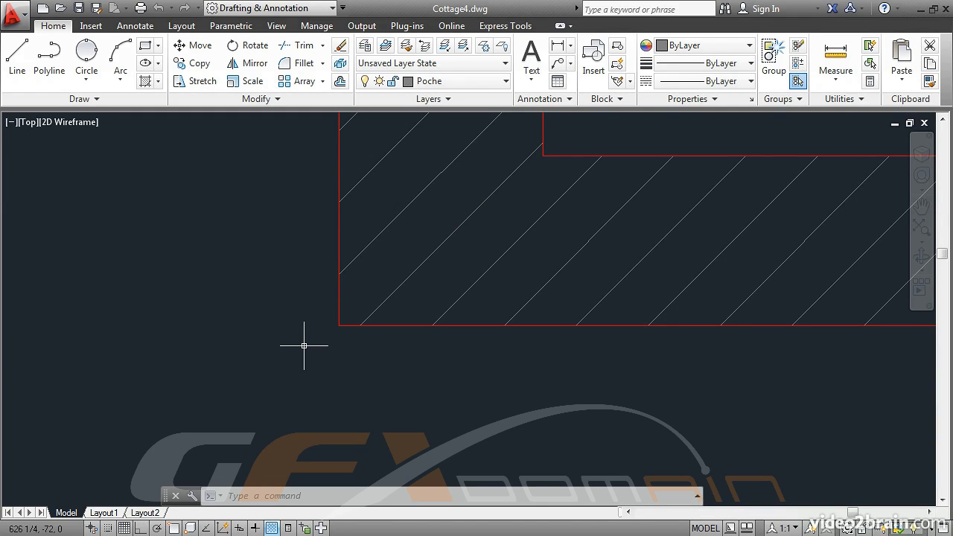
- Inspect the properties of the lower wall line beside the pocket door, including its layer and geometry coordinates
{"action": "left_click", "coordinate": [387, 325]}
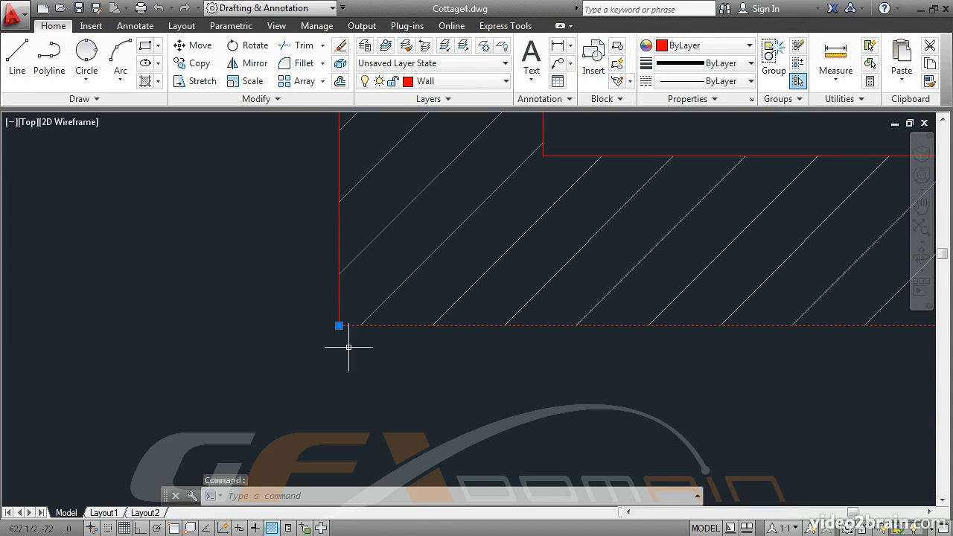
{"action": "right_click", "coordinate": [266, 298]}
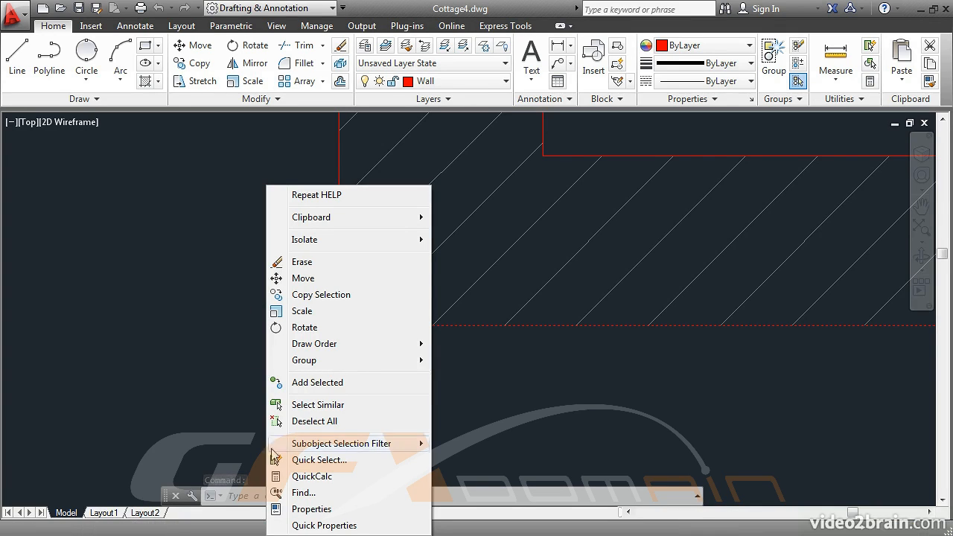
{"action": "left_click", "coordinate": [302, 509]}
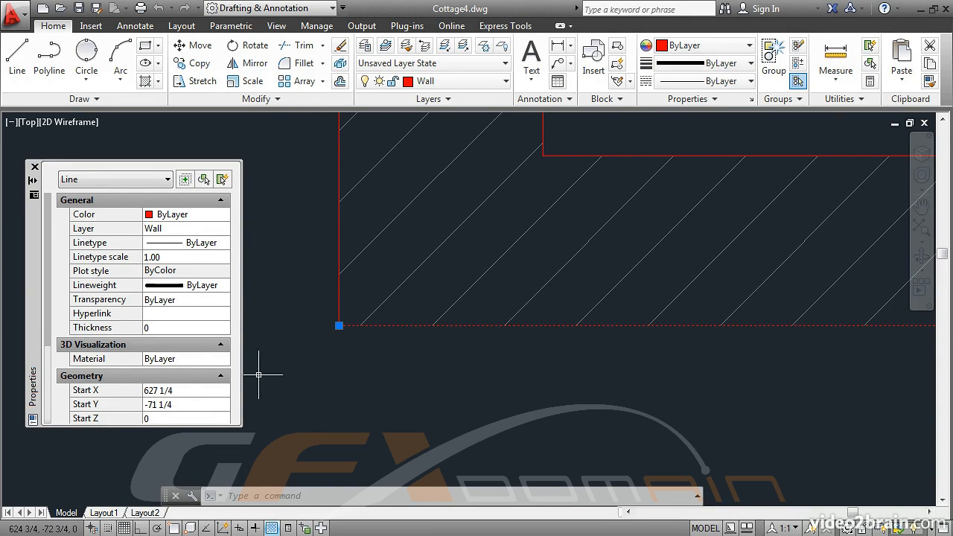
{"action": "scroll", "coordinate": [46, 314], "scroll_direction": "down", "scroll_amount": 3}
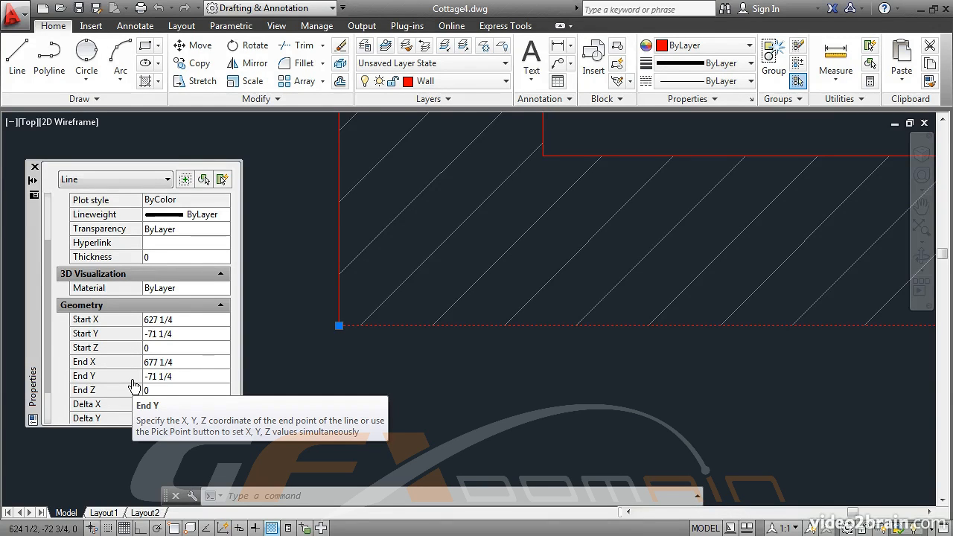
- Deselect the wall line, fit the whole drawing in view and dismiss the object properties
{"action": "scroll", "coordinate": [275, 353], "scroll_direction": "down", "scroll_amount": 10}
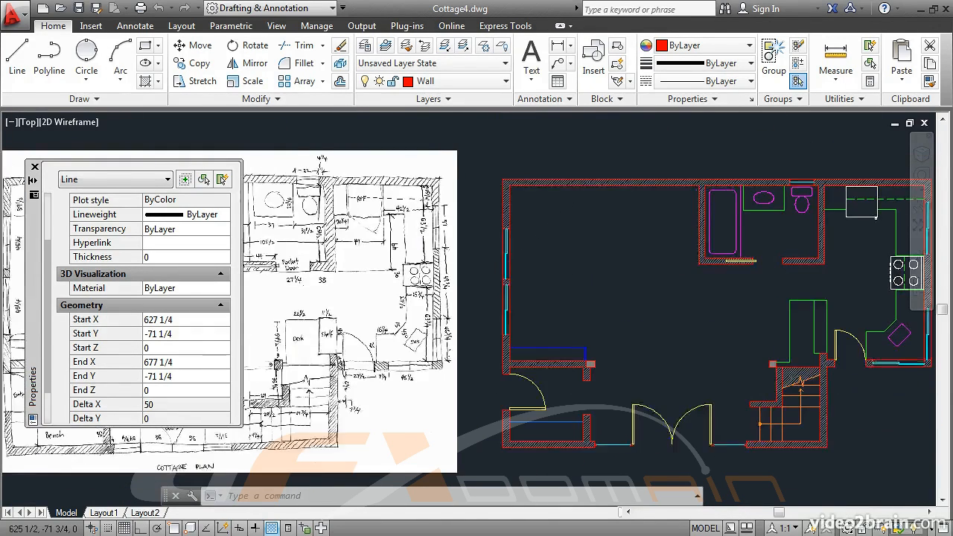
{"action": "key", "text": "Escape"}
{"action": "middle_click", "coordinate": [335, 335]}
{"action": "middle_click", "coordinate": [335, 335]}
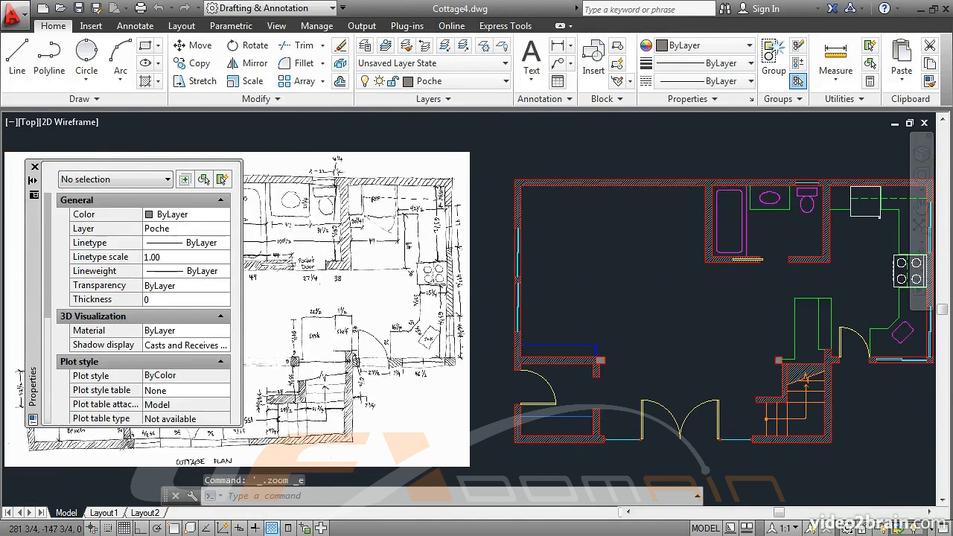
{"action": "left_click", "coordinate": [34, 167]}
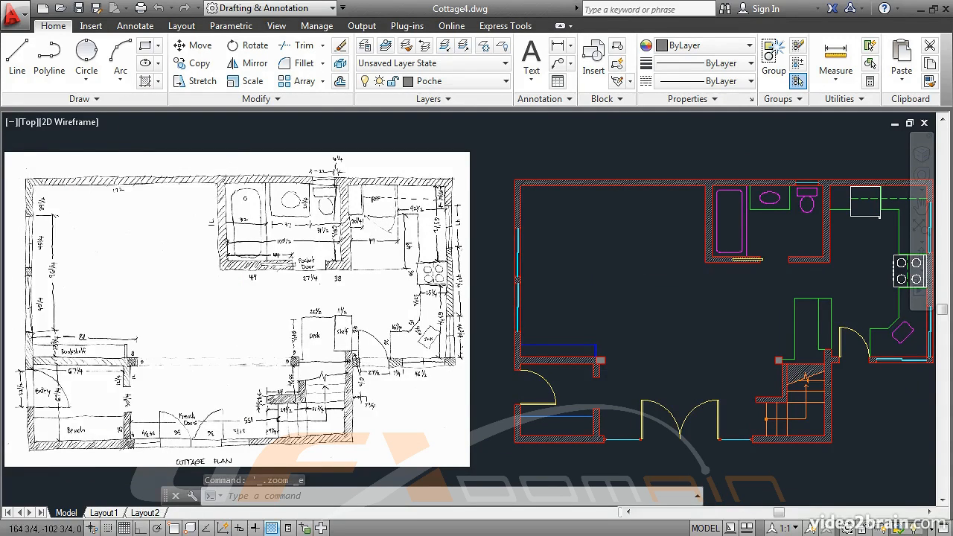